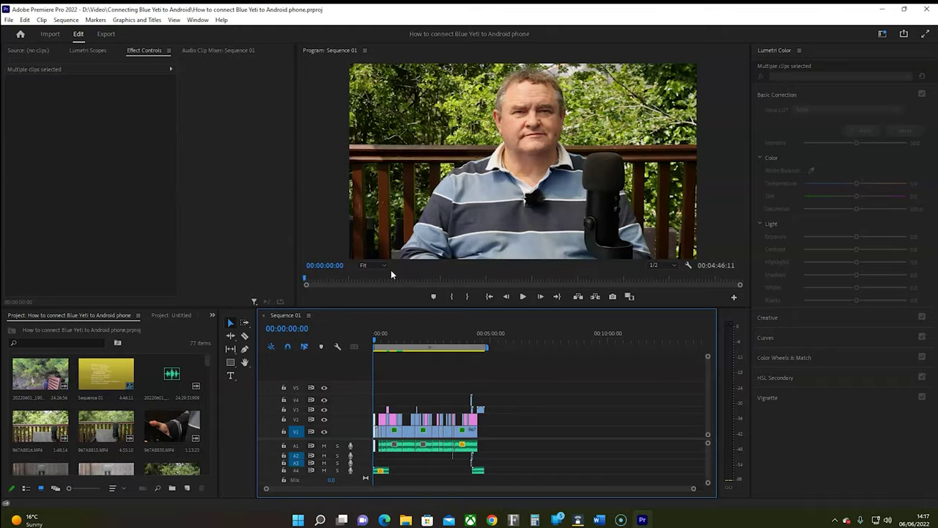
- Open the Text panel for transcripts and captions from the Window menu
{"action": "left_click", "coordinate": [197, 21]}
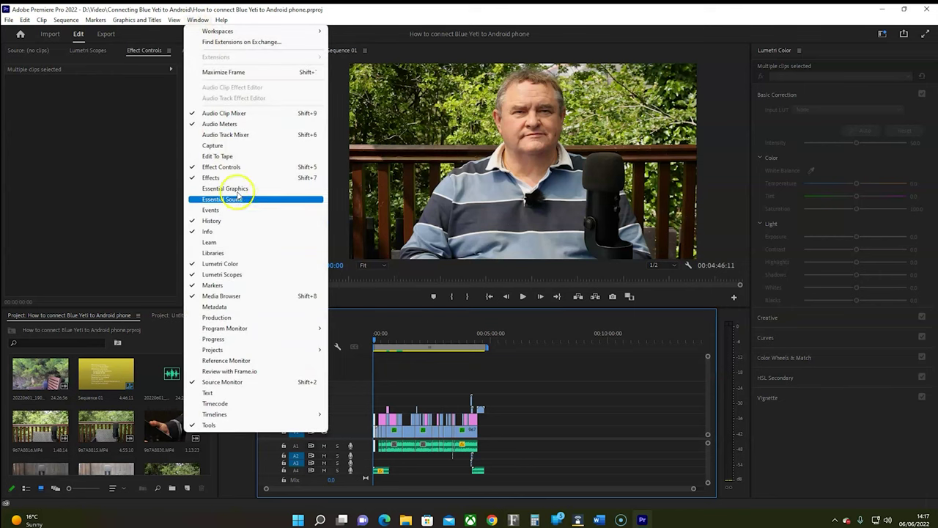
{"action": "left_click", "coordinate": [213, 394]}
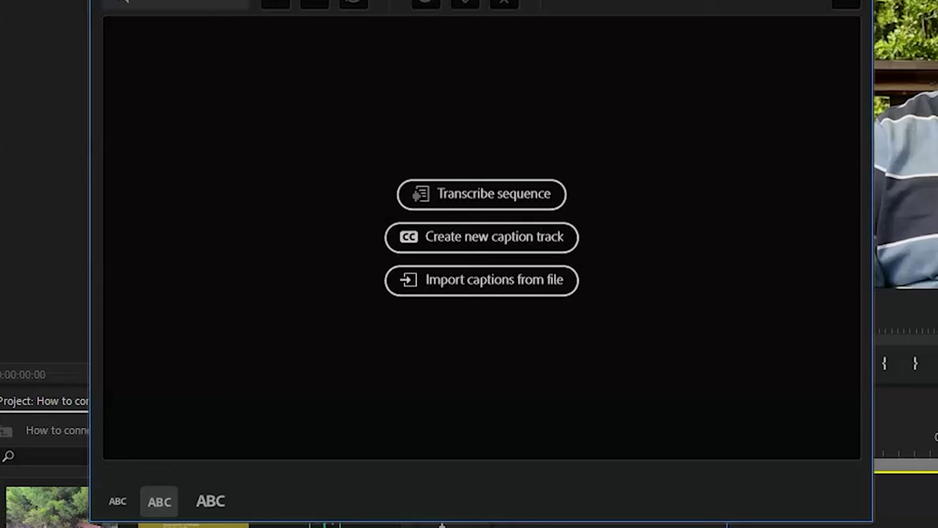
- Begin a transcript of Sequence 01 (00:04:47) and bring up its language choices
{"action": "left_click", "coordinate": [484, 196]}
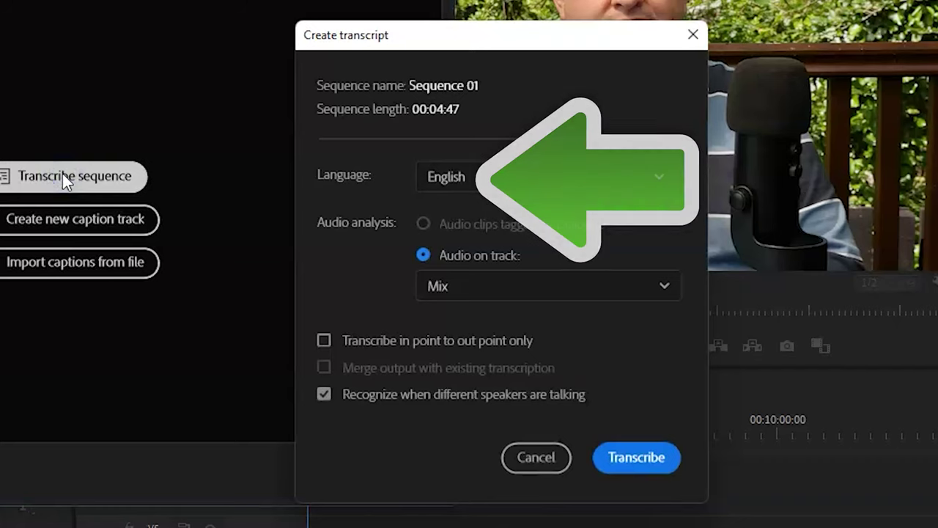
{"action": "left_click", "coordinate": [663, 180]}
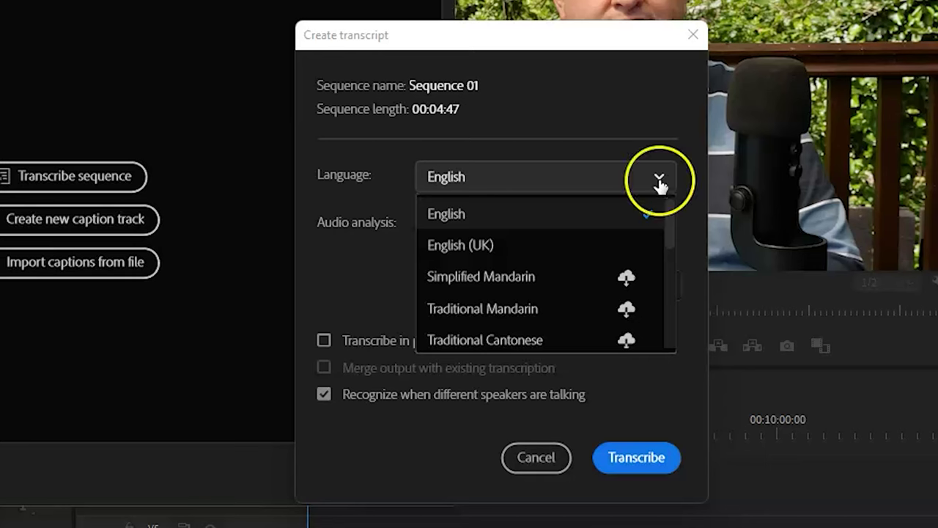
- Choose English (UK) as the transcription language for Sequence 01
{"action": "left_click", "coordinate": [541, 246]}
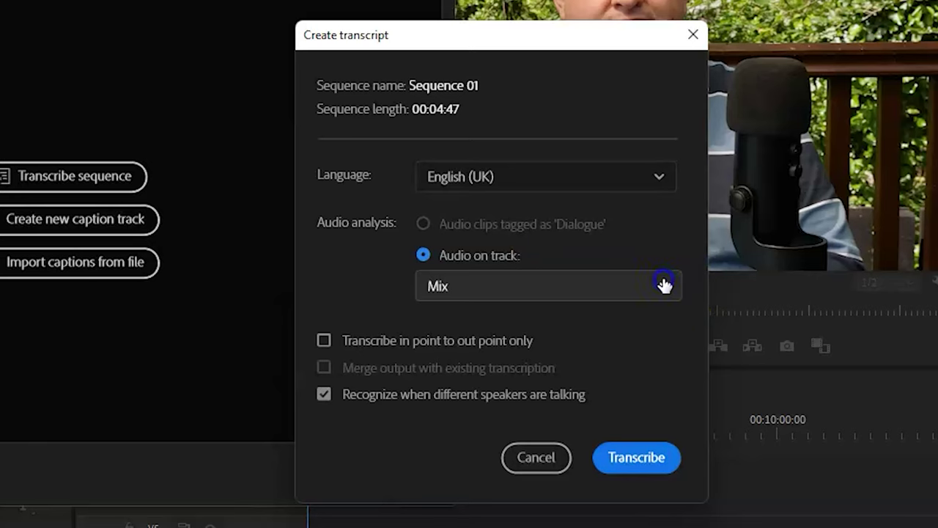
{"action": "left_click", "coordinate": [664, 284]}
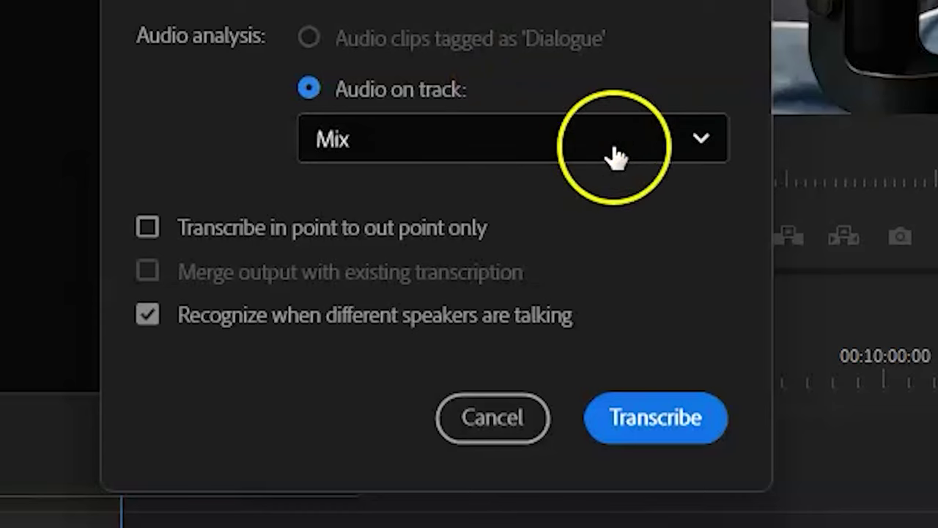
- Transcribe Audio 1 only, limited to in-to-out, merging with the existing transcription
{"action": "left_click", "coordinate": [701, 137]}
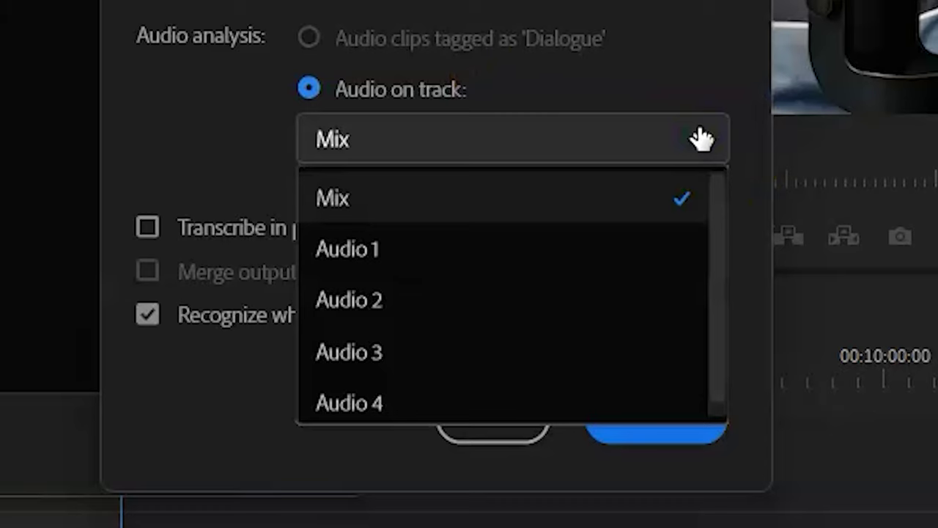
{"action": "left_click", "coordinate": [506, 271]}
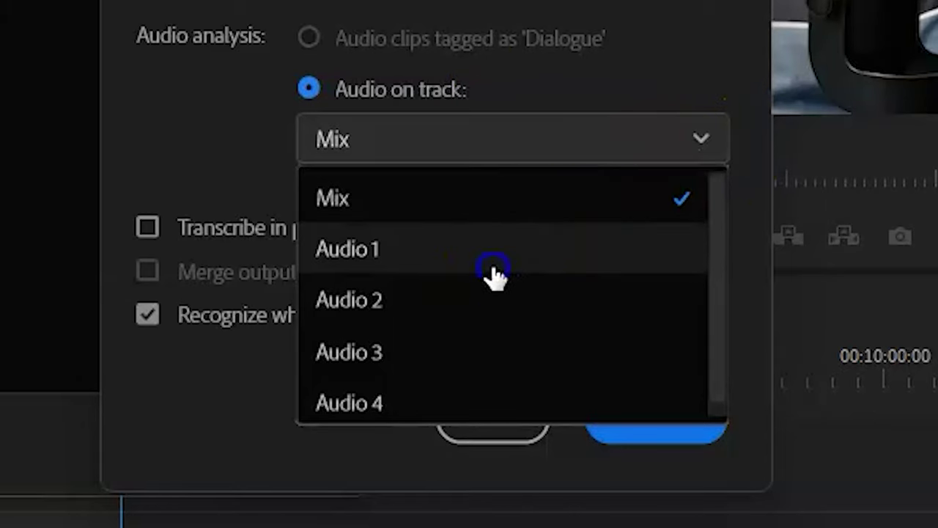
{"action": "left_click", "coordinate": [493, 257]}
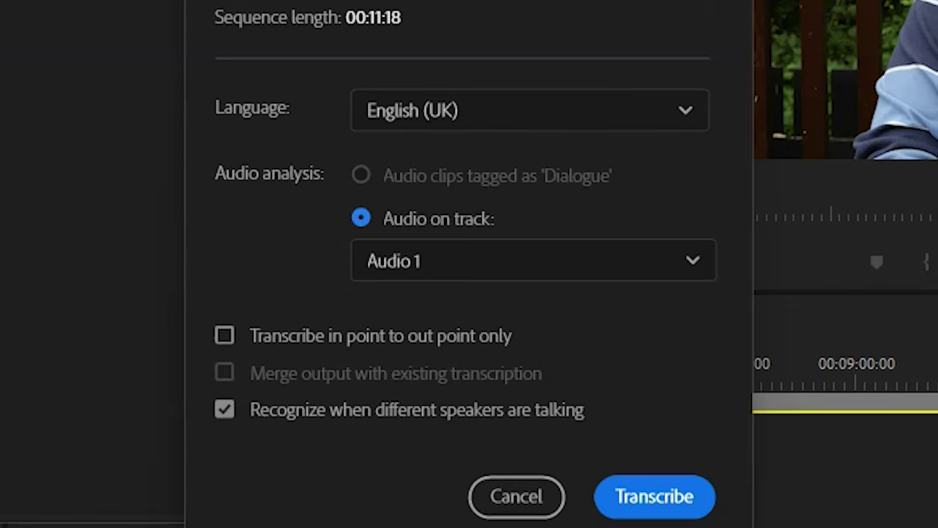
{"action": "left_click", "coordinate": [225, 335]}
{"action": "left_click", "coordinate": [148, 435]}
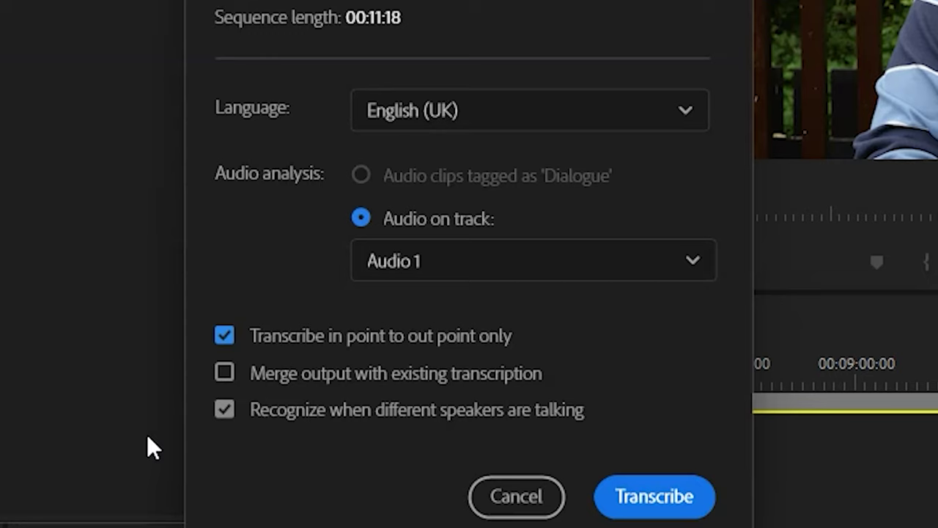
{"action": "left_click", "coordinate": [222, 373]}
- Untick merge-with-existing and in-to-out-only so all of Sequence 01 is transcribed
{"action": "left_click", "coordinate": [143, 424]}
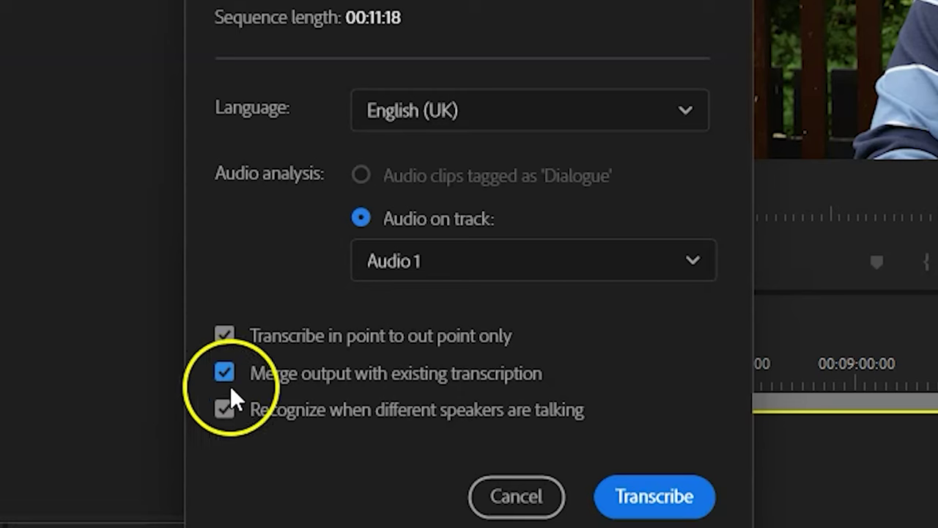
{"action": "left_click", "coordinate": [224, 372]}
{"action": "left_click", "coordinate": [224, 336]}
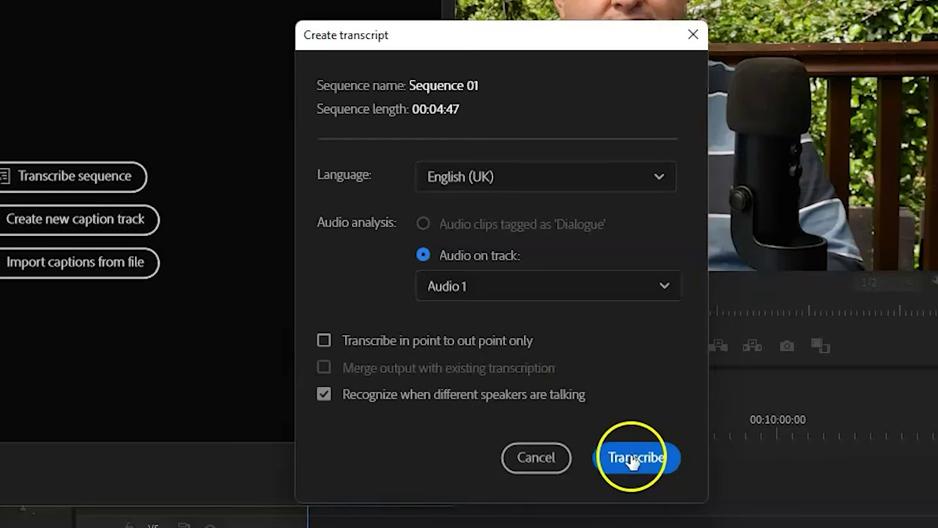
- Run the English (UK) transcription of Sequence 01's Audio 1 track and let it finish
{"action": "left_click", "coordinate": [632, 458]}
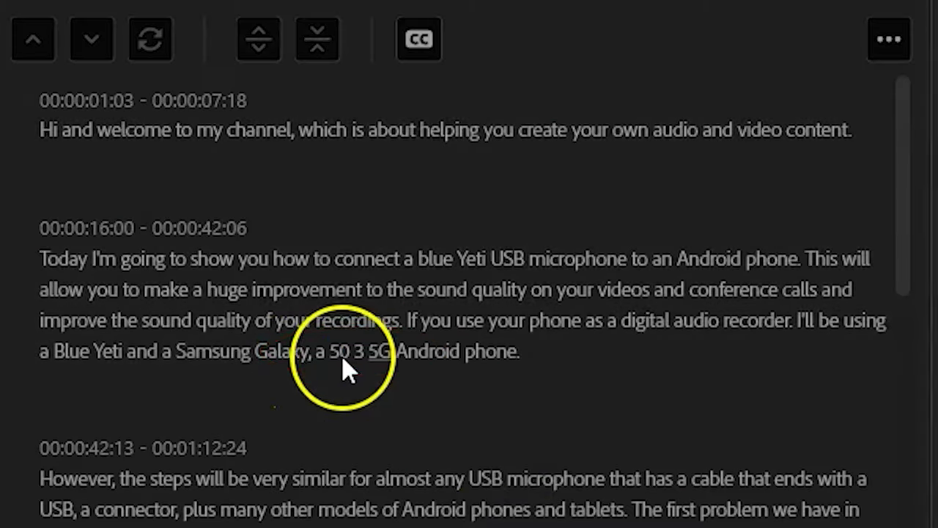
- Fix the second caption's misheard 'a 50 3' to 'A53' and commit the edit
{"action": "double_click", "coordinate": [339, 350]}
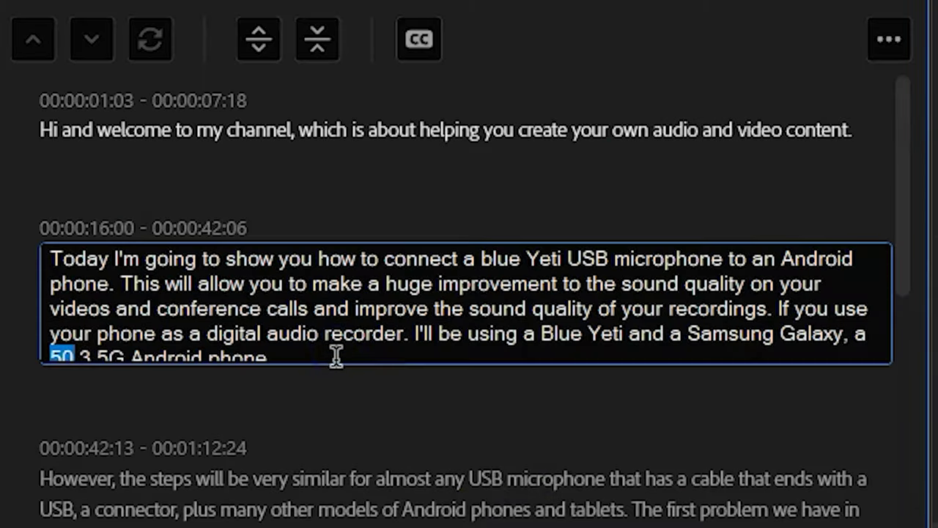
{"action": "left_click", "coordinate": [849, 339]}
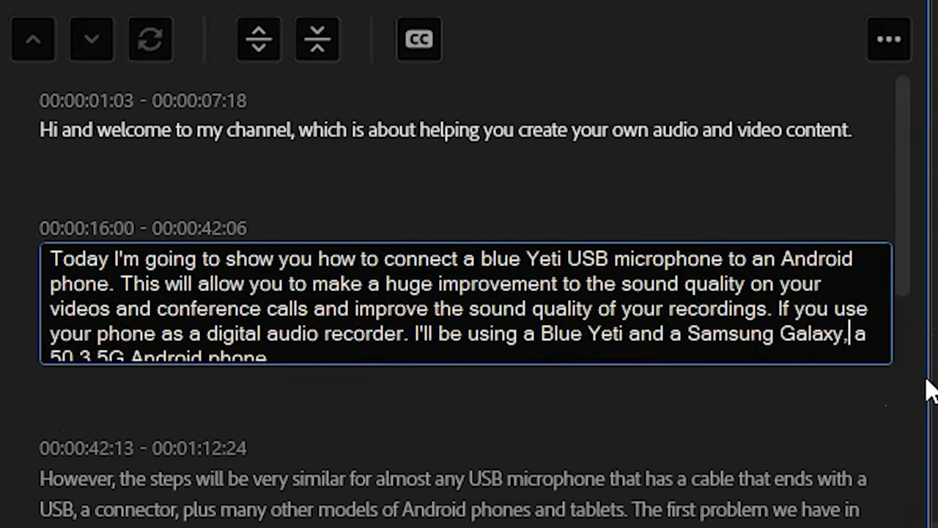
{"action": "type", "text": "A53"}
{"action": "key", "text": "shift+Right"}
{"action": "key", "text": "shift+Right"}
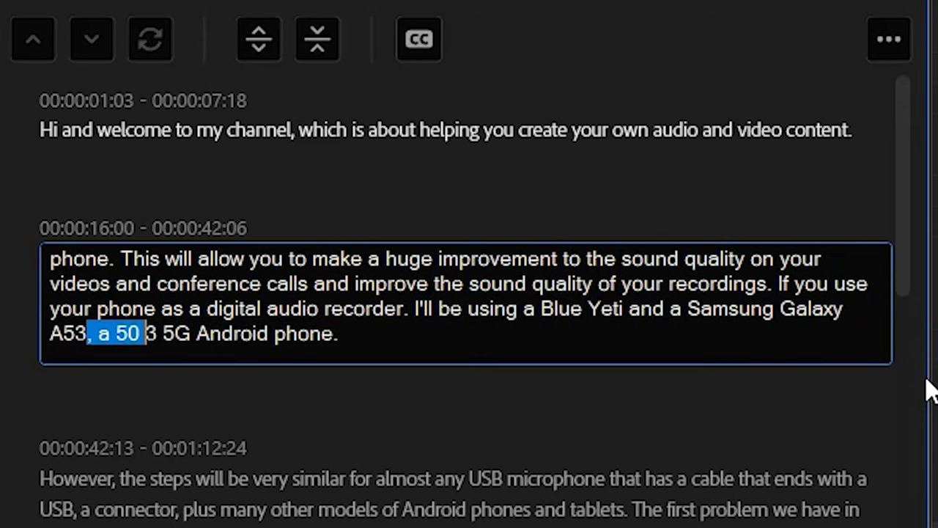
{"action": "key", "text": "BackSpace"}
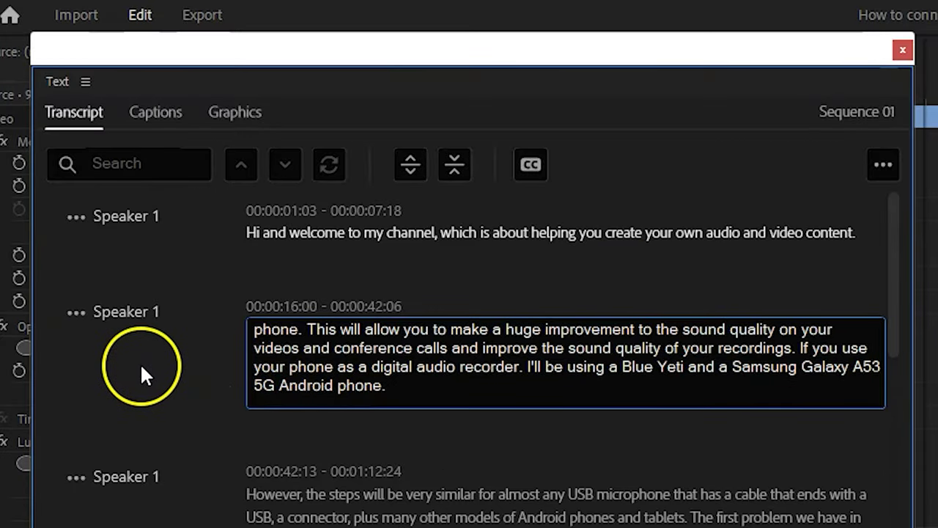
{"action": "left_click", "coordinate": [140, 363]}
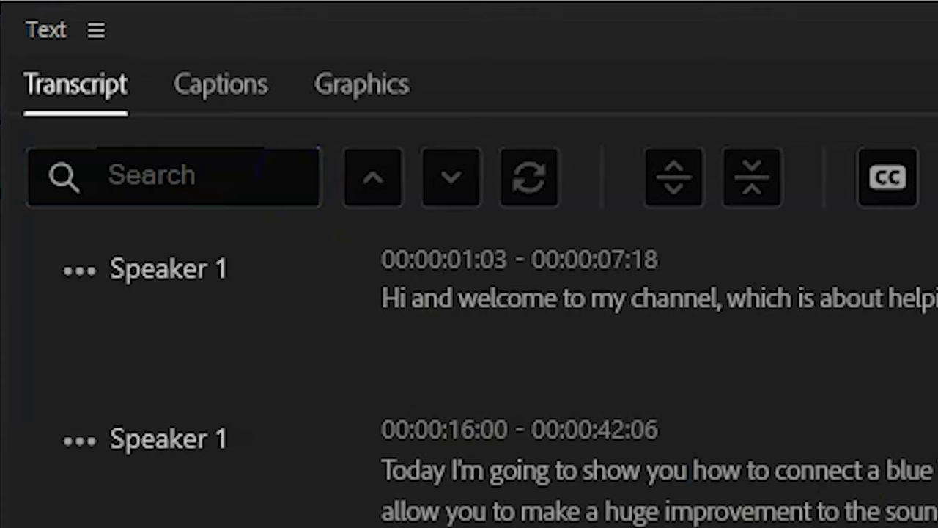
- Search the transcript for 'blue' and enter 'B' as its replacement text
{"action": "left_click", "coordinate": [181, 167]}
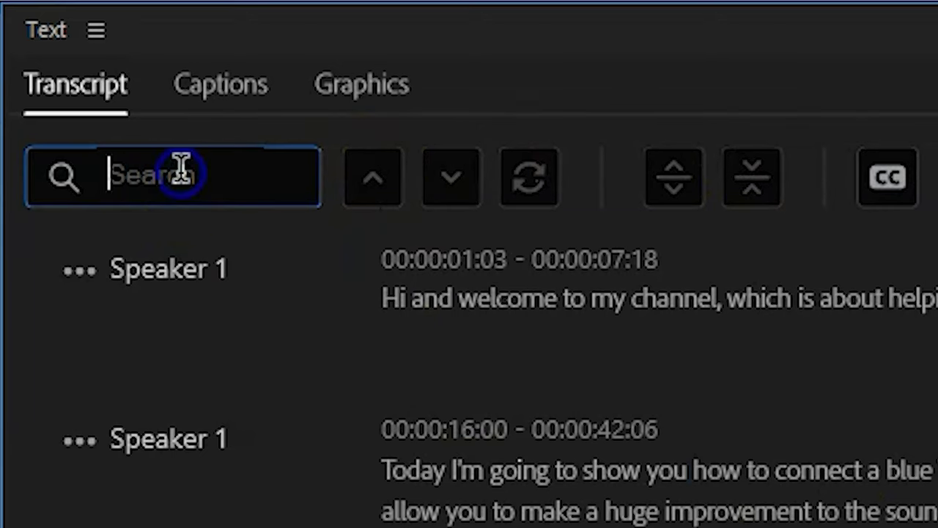
{"action": "type", "text": "blue"}
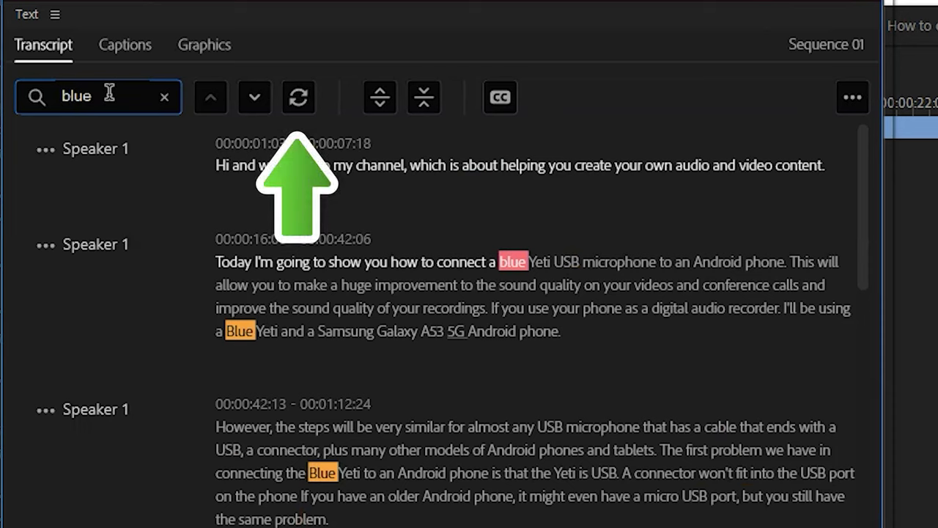
{"action": "left_click", "coordinate": [300, 97]}
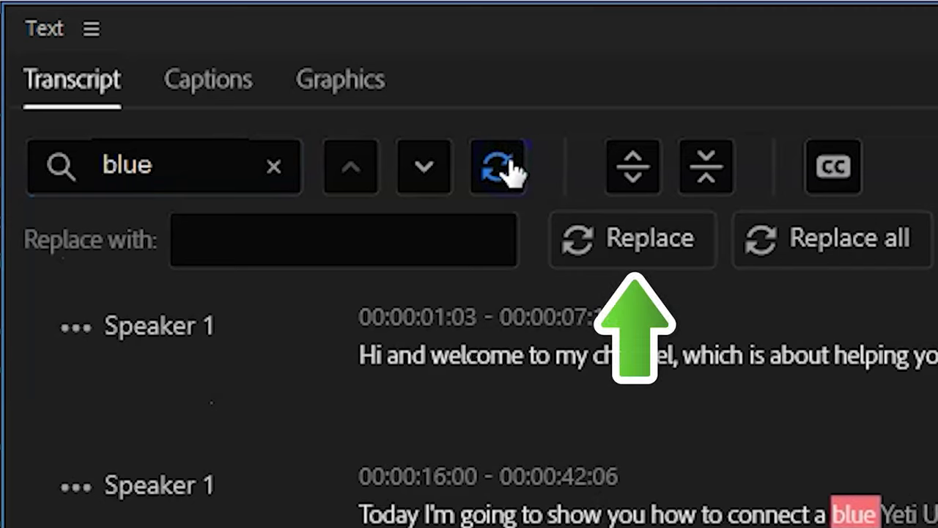
{"action": "left_click", "coordinate": [302, 236]}
{"action": "type", "text": "B"}
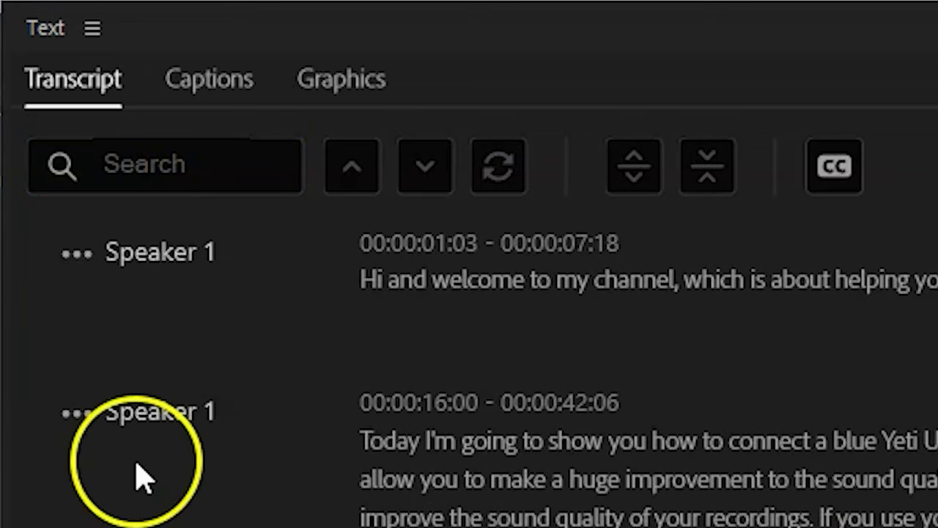
- Change the transcript search term from 'blue' to 'Android', highlighting its 9 occurrences
{"action": "left_click", "coordinate": [141, 162]}
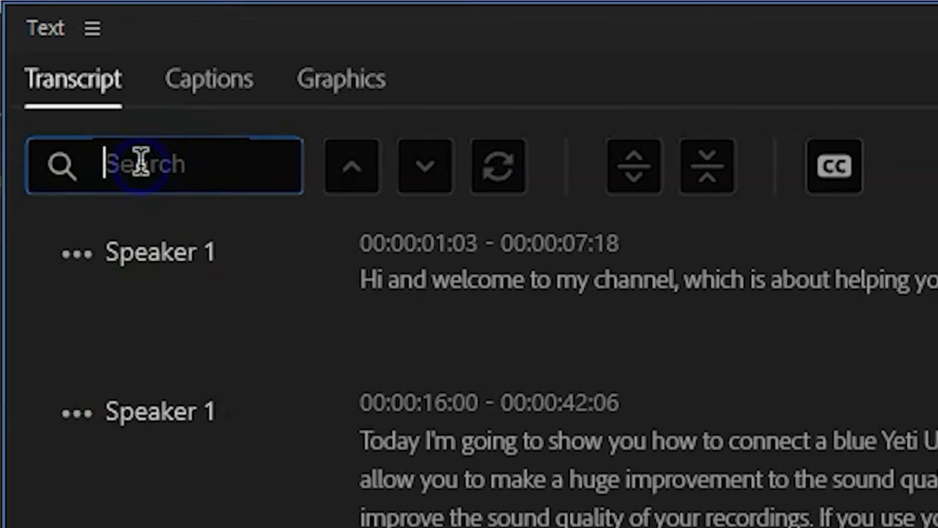
{"action": "type", "text": "blue"}
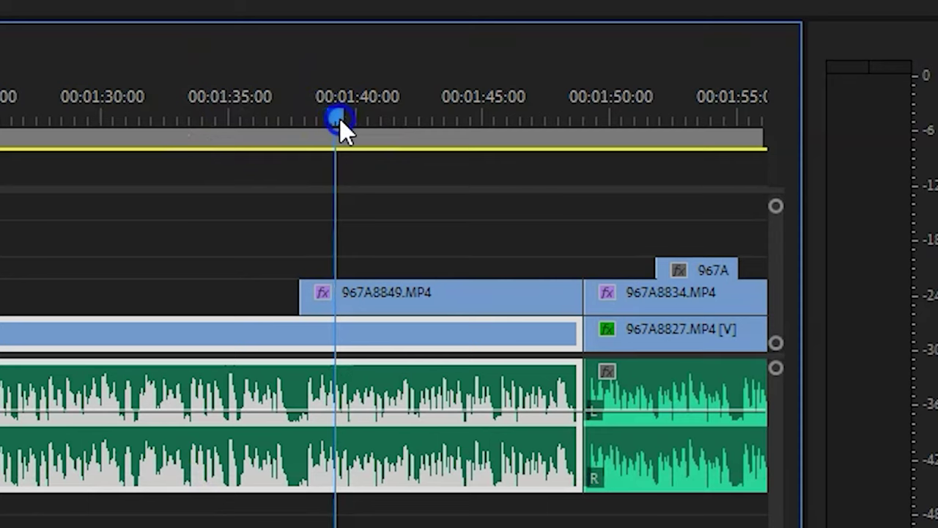
{"action": "left_click_drag", "start_coordinate": [339, 118], "coordinate": [503, 139]}
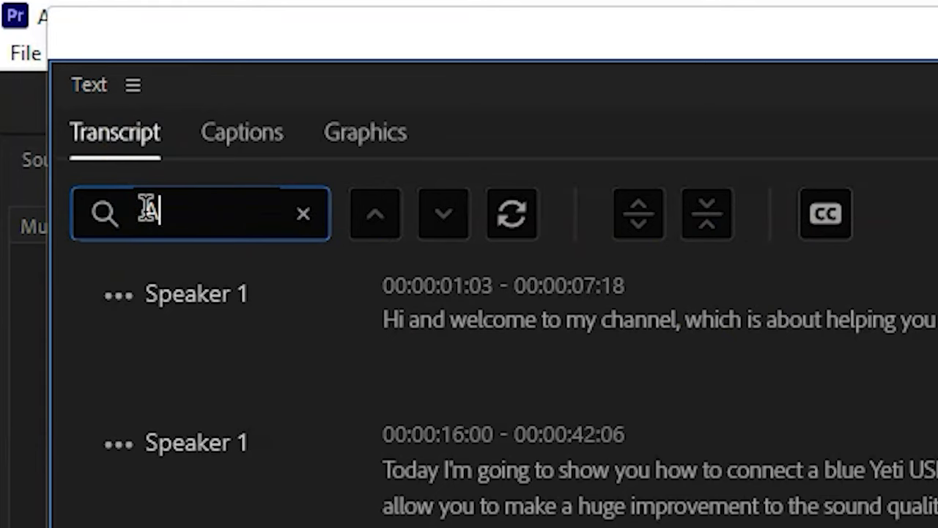
{"action": "type", "text": "Android"}
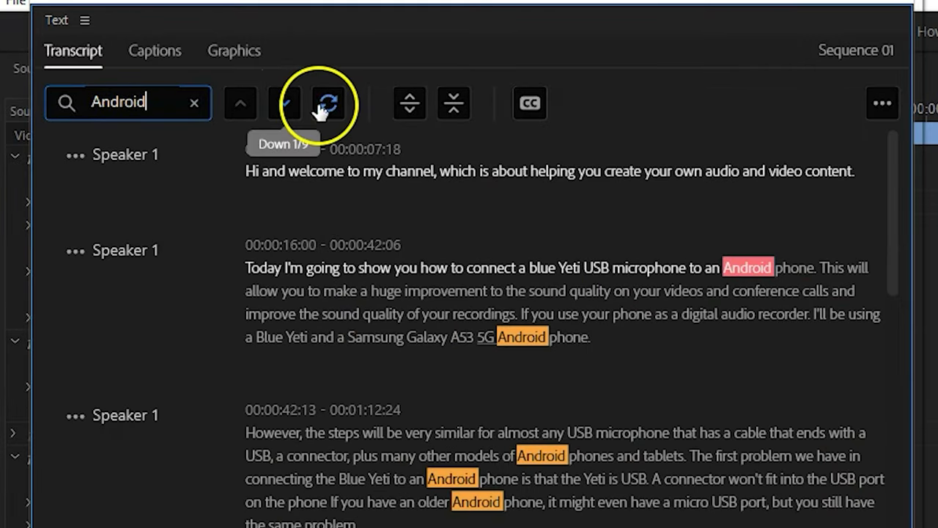
- Step through the next three 'Android' matches, then advance the playhead through following clips
{"action": "left_click", "coordinate": [290, 106]}
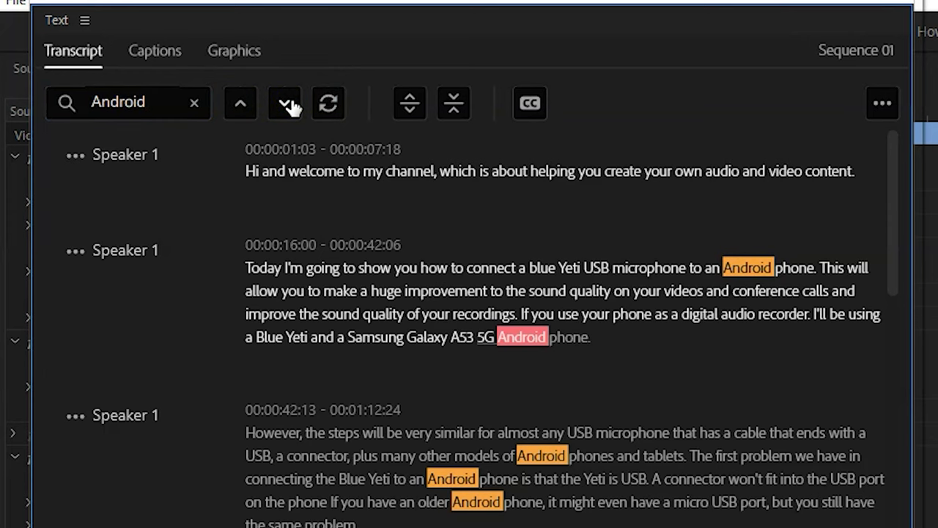
{"action": "left_click", "coordinate": [289, 107]}
{"action": "left_click", "coordinate": [288, 104]}
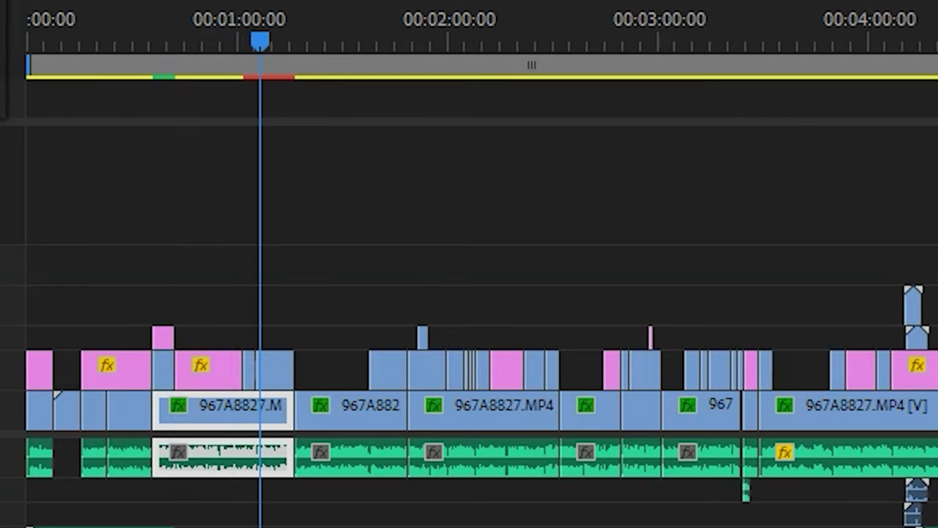
{"action": "key", "text": "Return"}
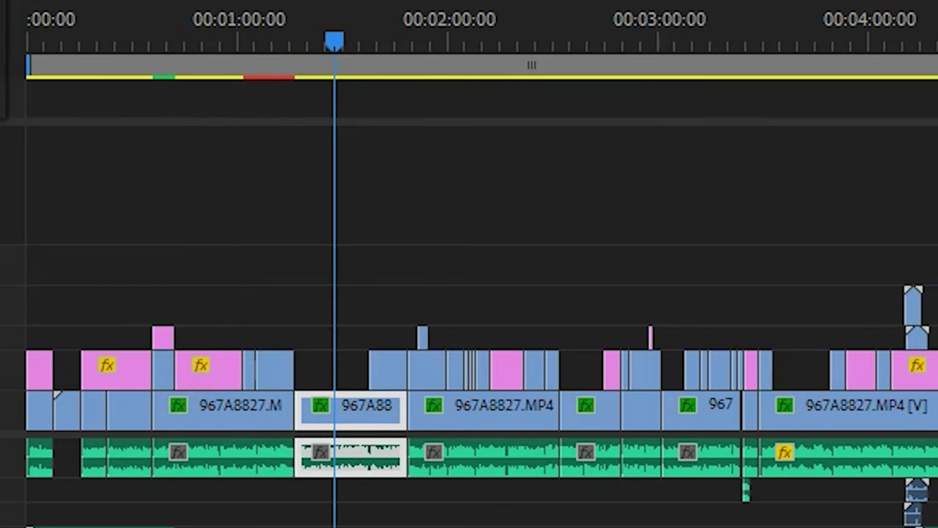
{"action": "key", "text": "Return"}
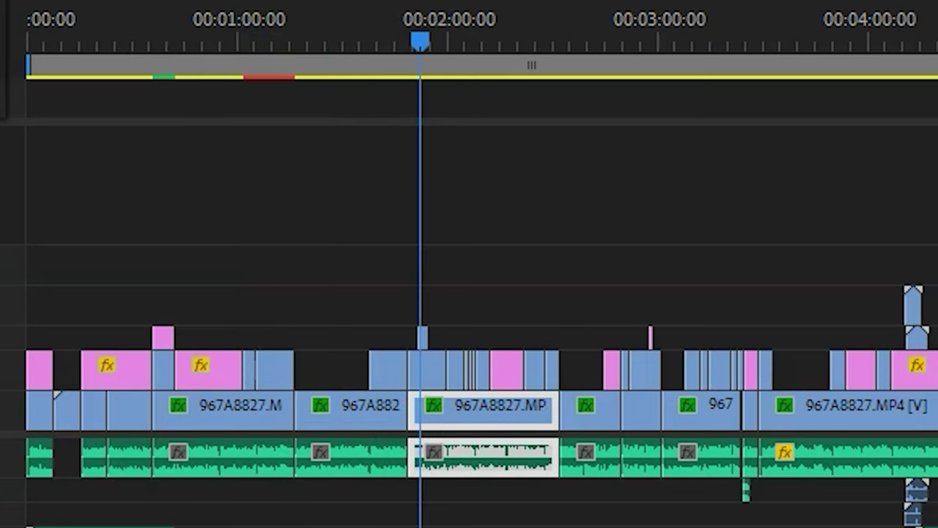
{"action": "key", "text": "Down"}
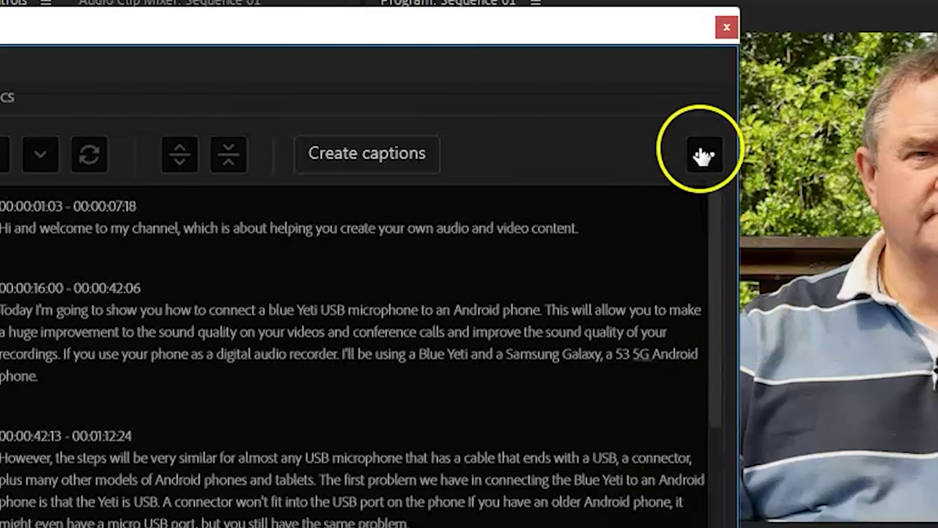
- Show the Text panel's more-options menu to reach Export transcript
{"action": "left_click", "coordinate": [705, 157]}
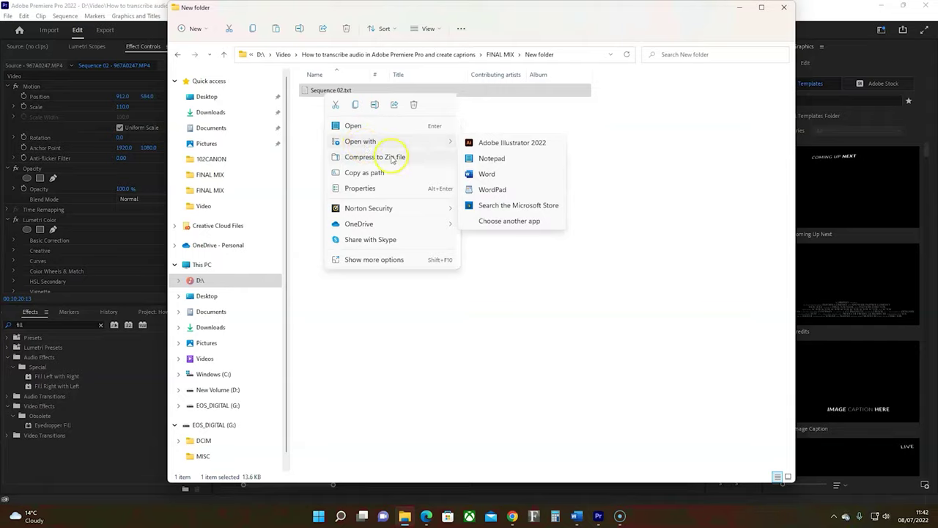
- Open the exported Sequence 02.txt transcript in Word
{"action": "left_click", "coordinate": [487, 174]}
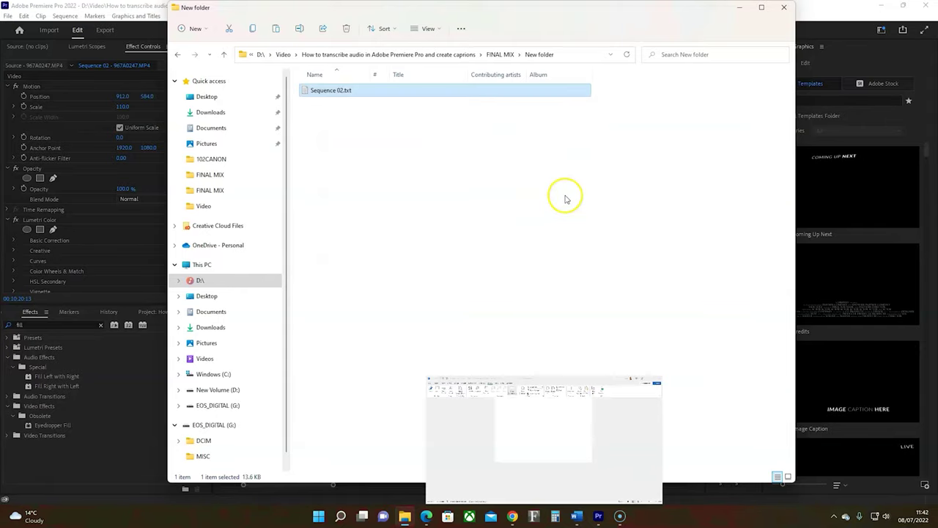